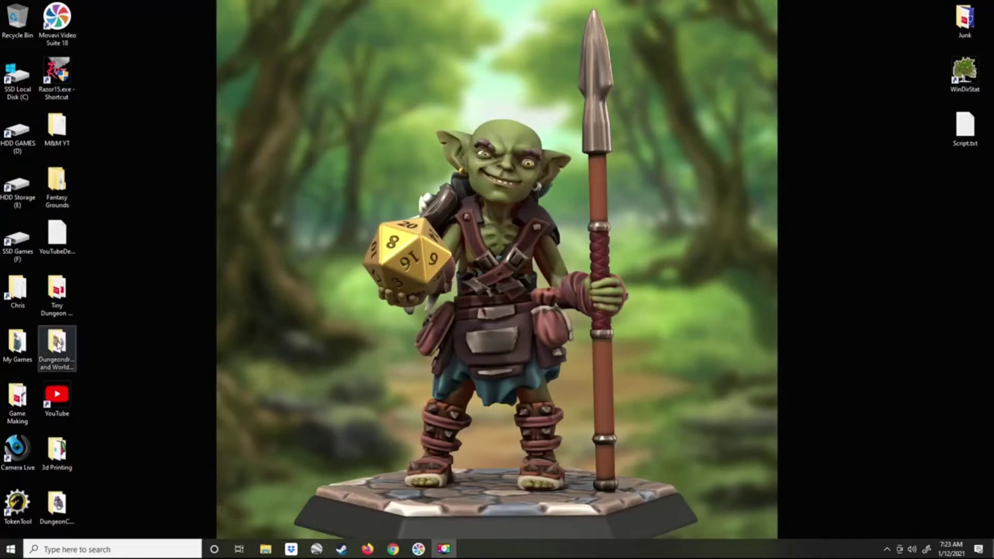
Step: Open village.png from the Dungeondraft and Worlddraft folder in paint.net, review it, then close paint.net
double_click(57, 342)
right_click(259, 202)
click(455, 390)
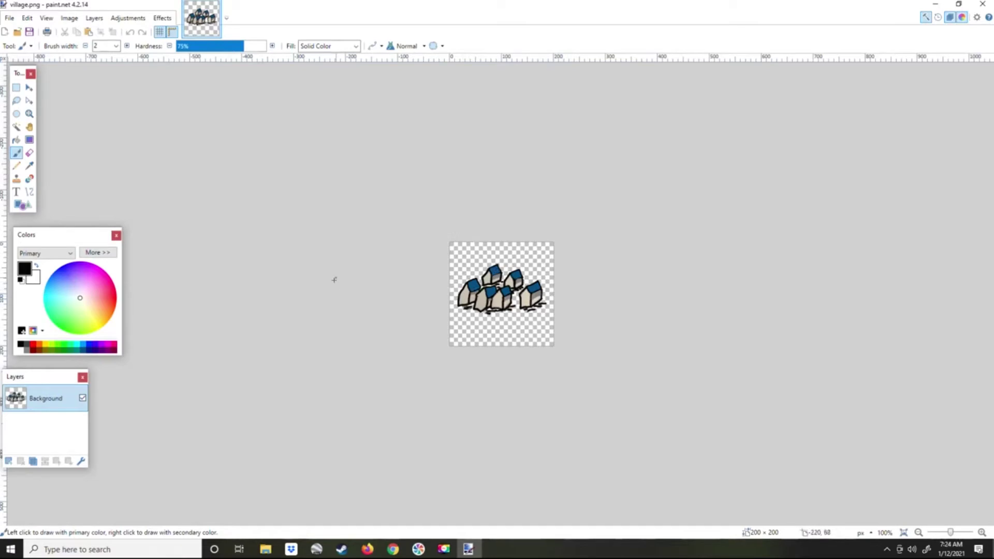
click(982, 6)
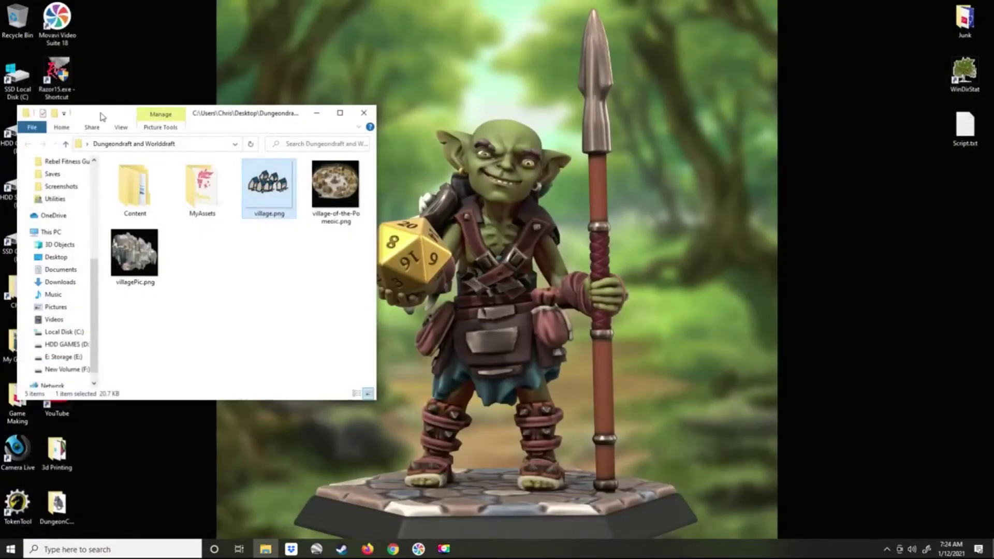
drag(102, 117, 144, 88)
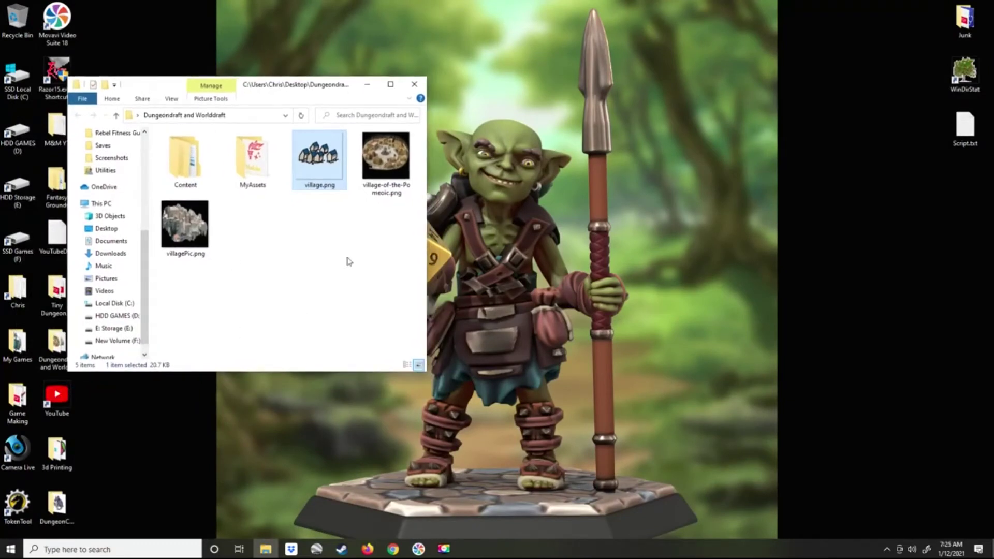
right_click(381, 157)
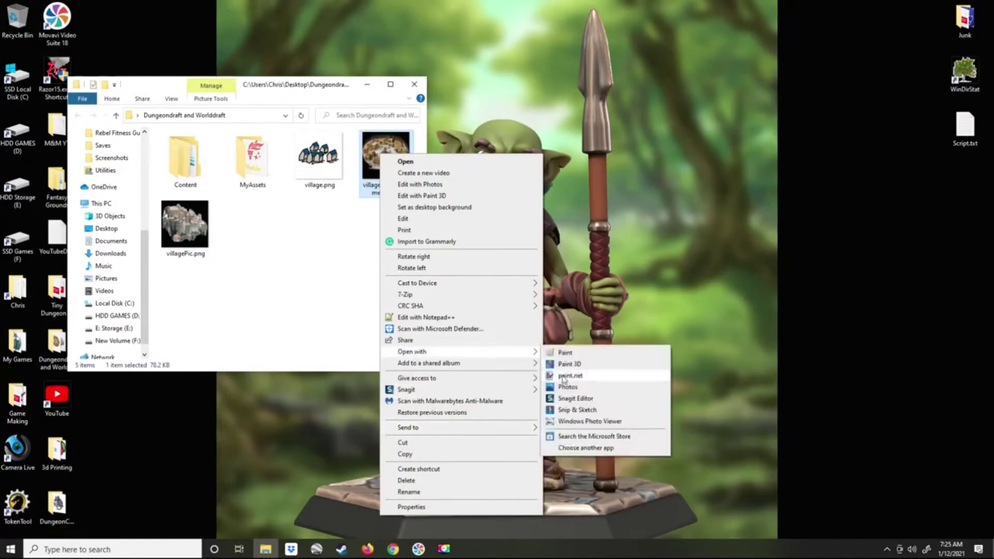
click(569, 361)
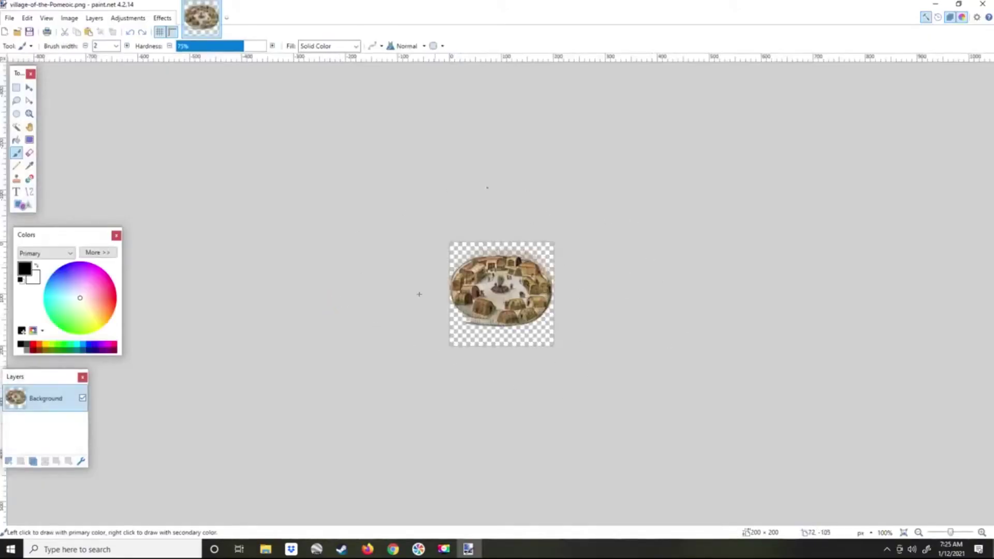
click(984, 5)
right_click(195, 232)
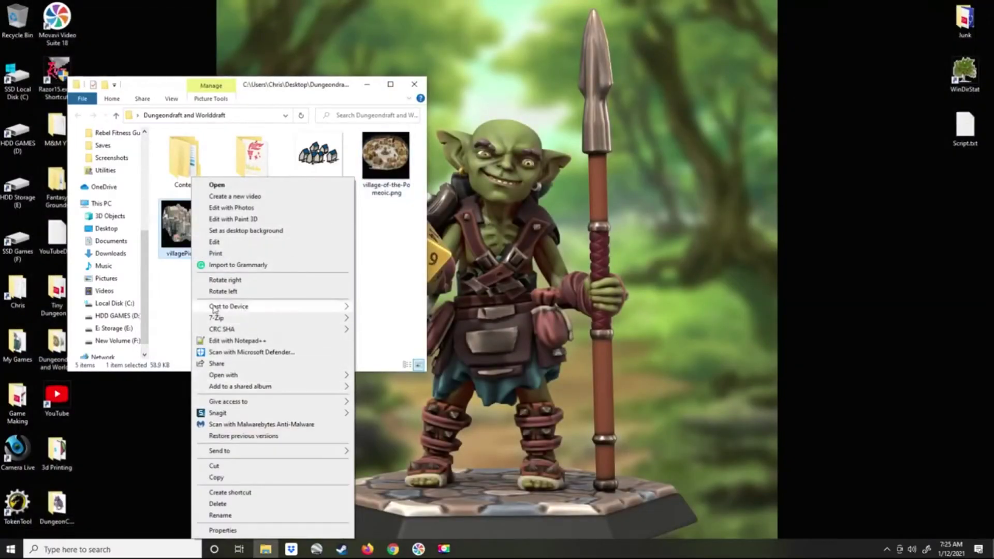
mouse_move(233, 378)
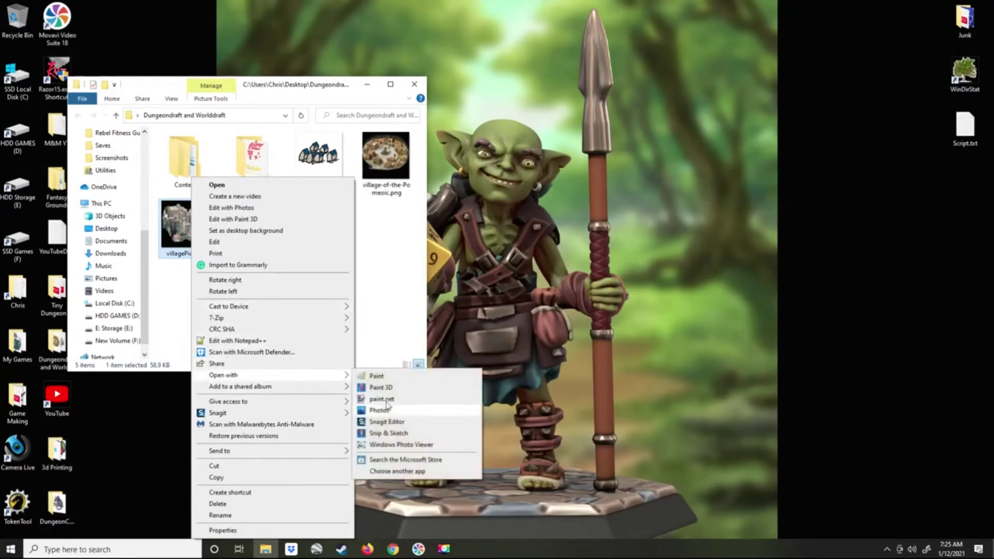
click(384, 400)
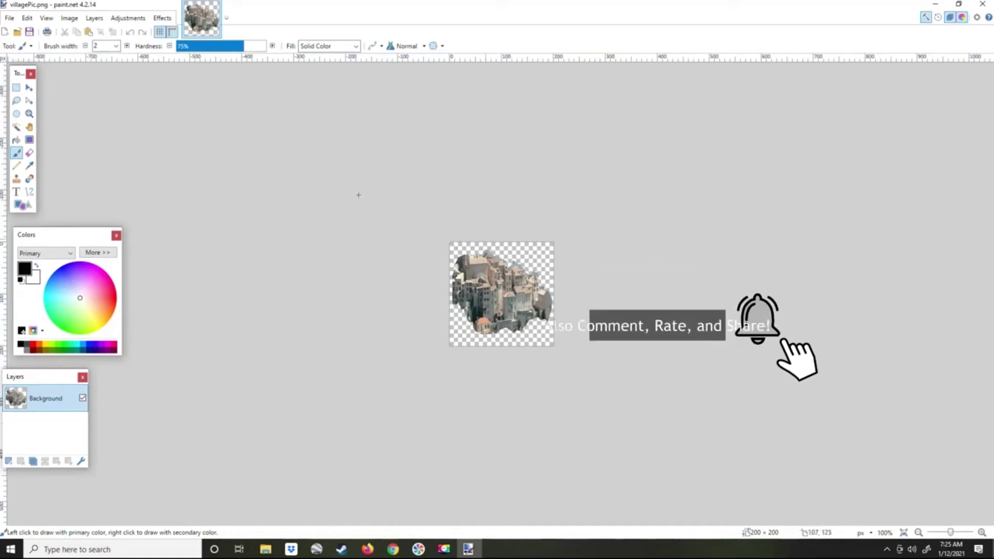
click(983, 5)
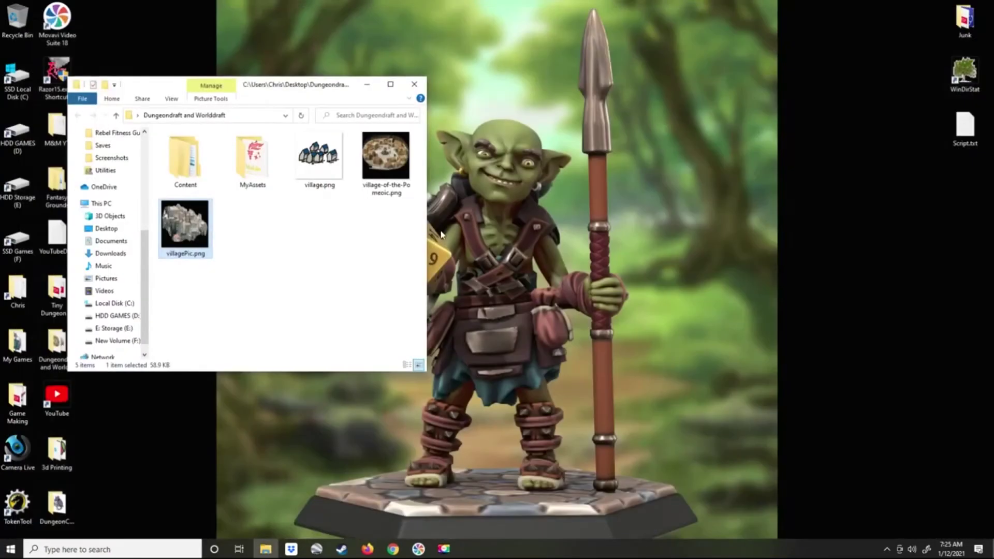
click(414, 84)
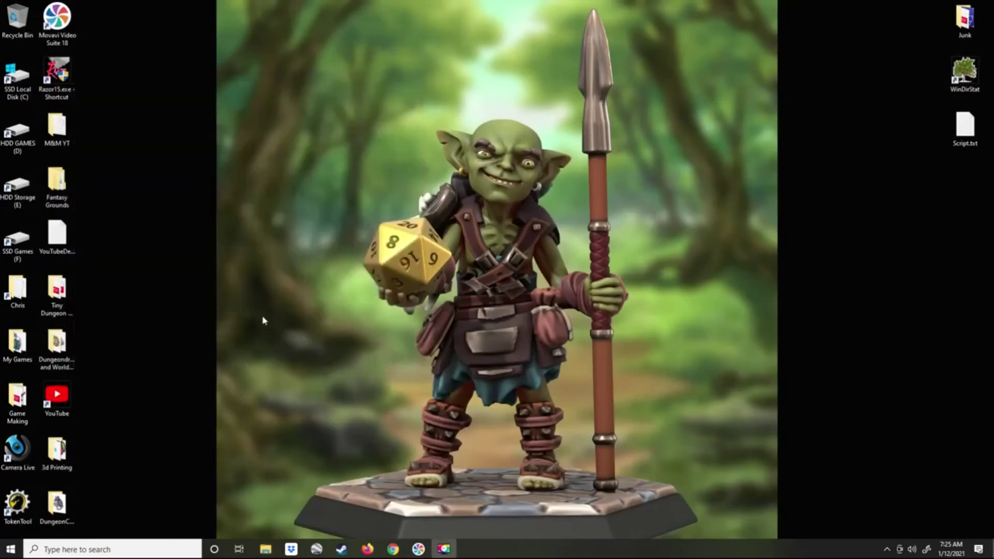
Step: Open the user's home folder from the desktop, centre its window and bring up Windows search
double_click(17, 291)
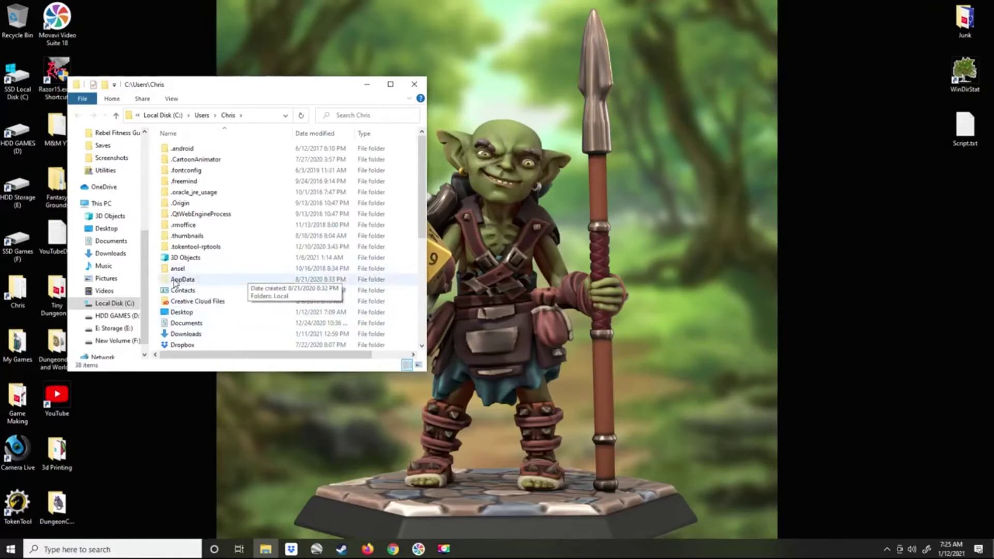
drag(282, 89, 592, 78)
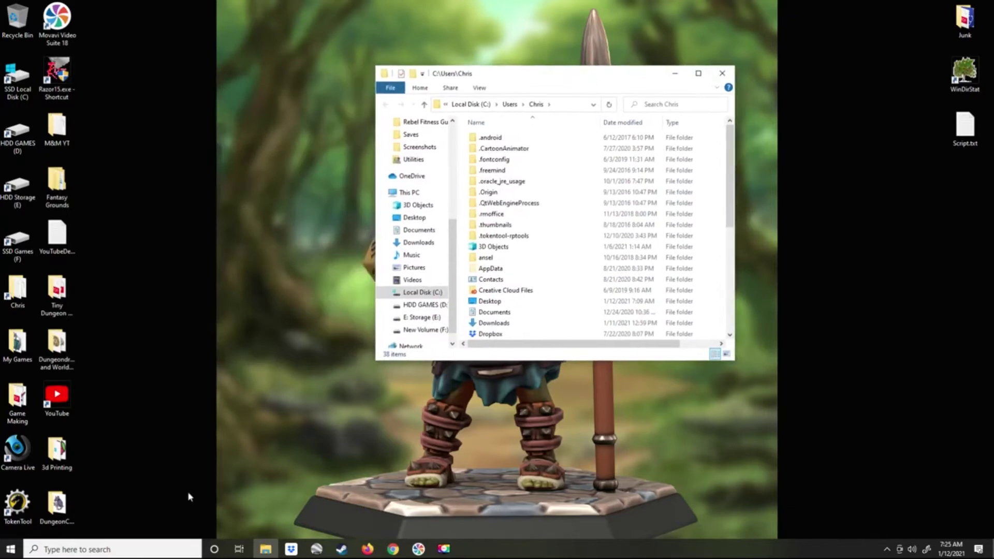
click(109, 549)
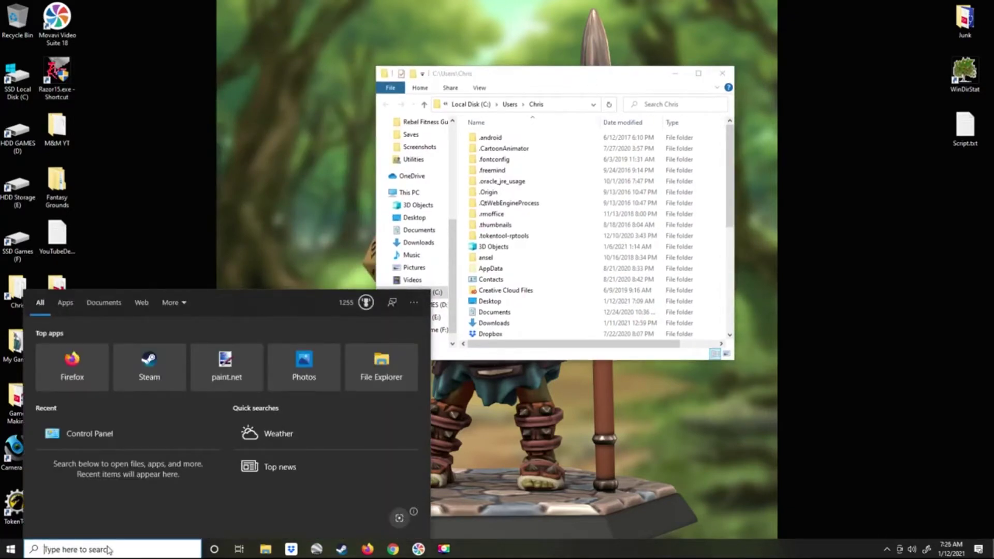
text(contr)
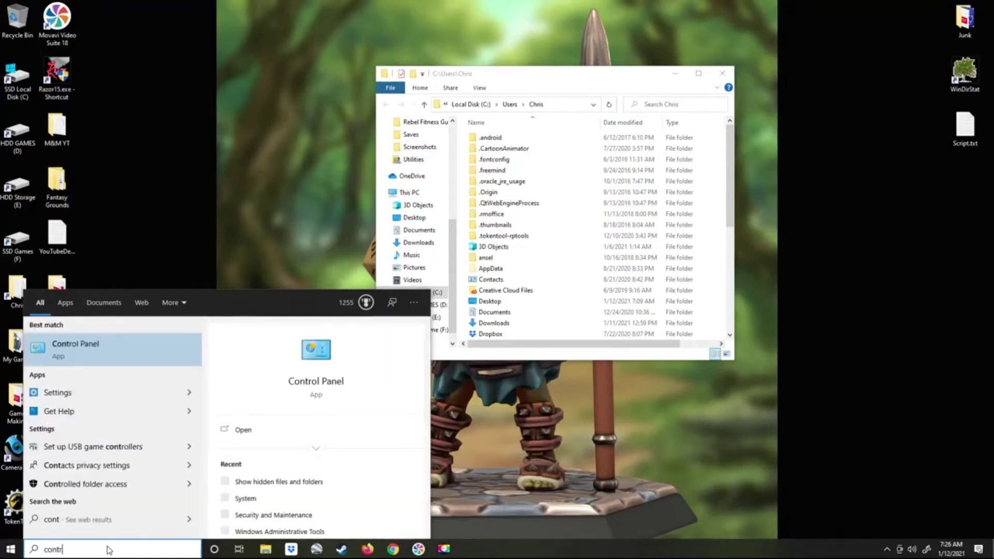
click(81, 352)
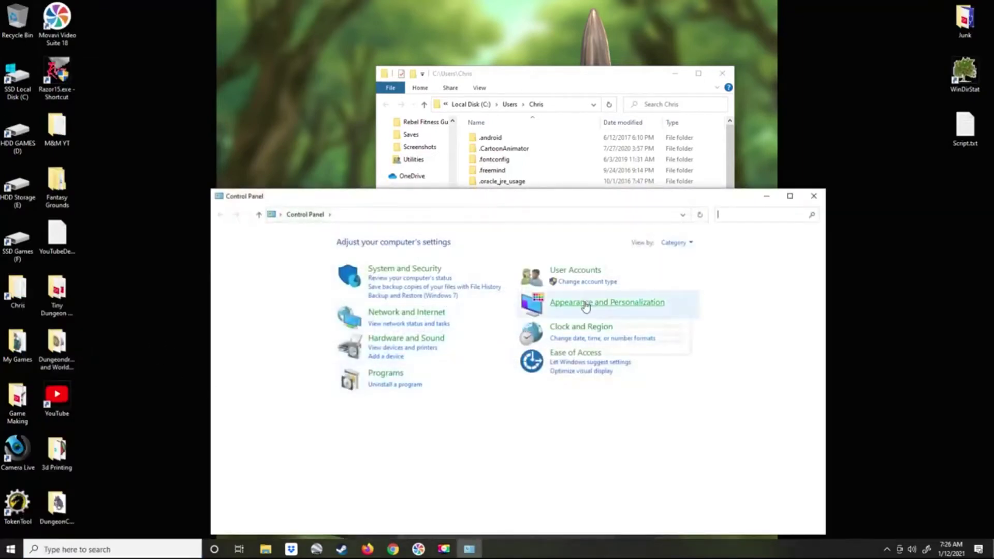
click(594, 306)
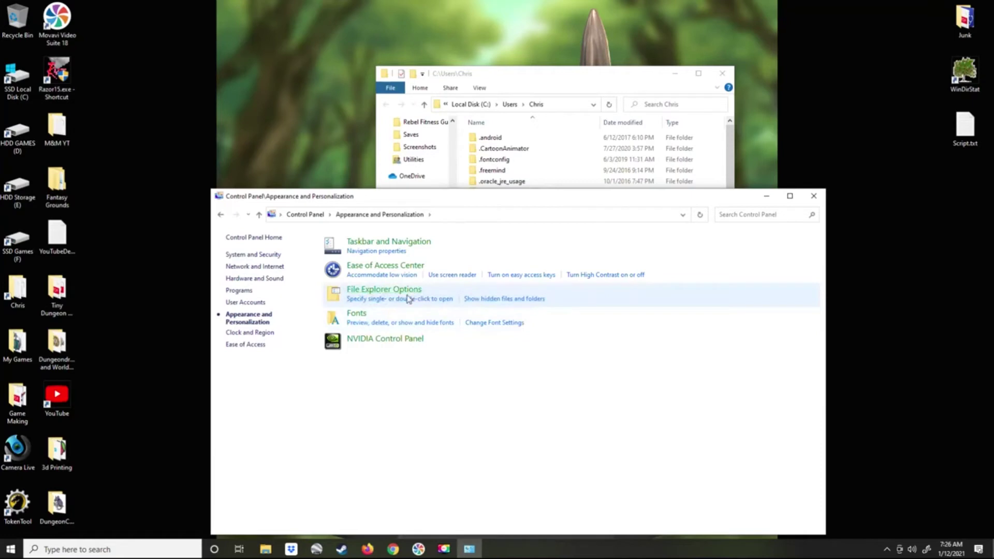
click(492, 301)
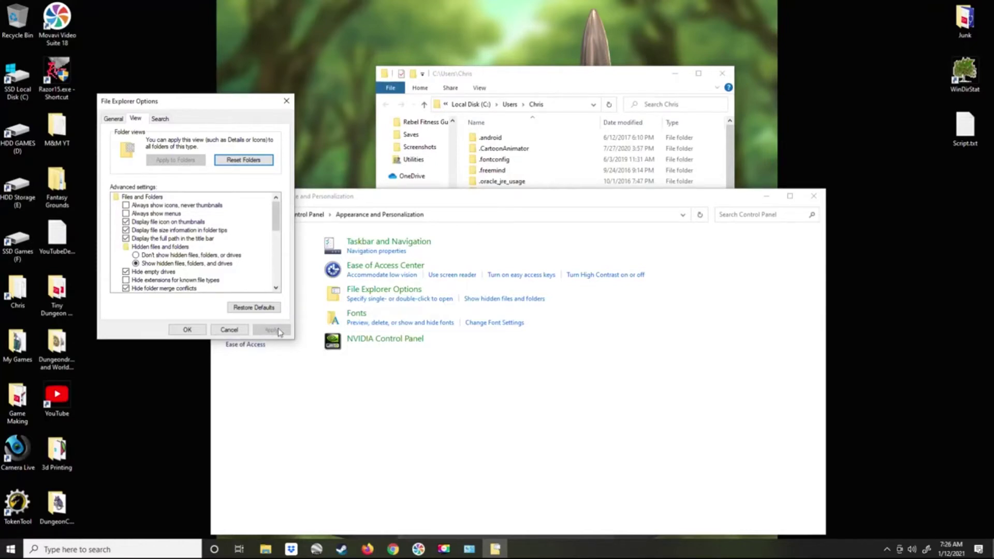
click(286, 103)
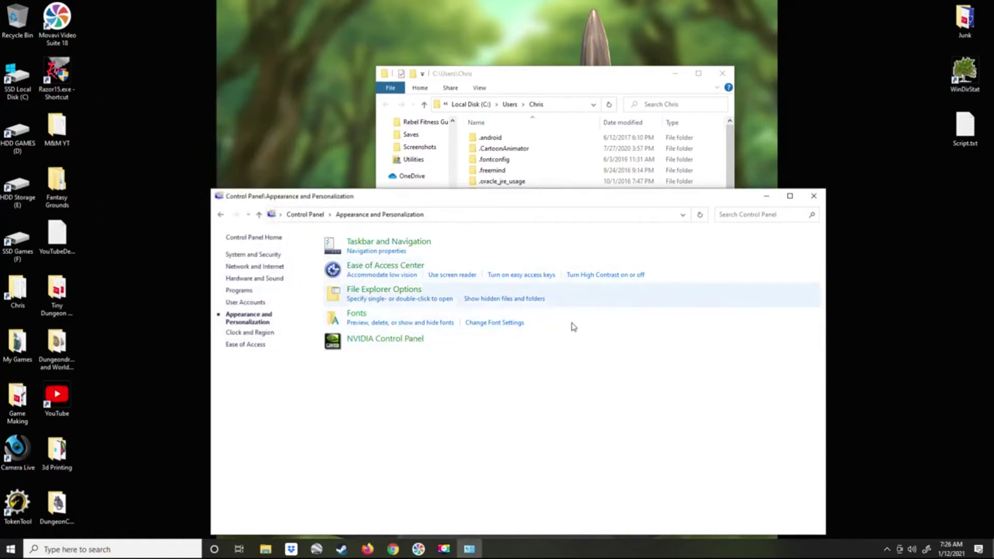
click(814, 195)
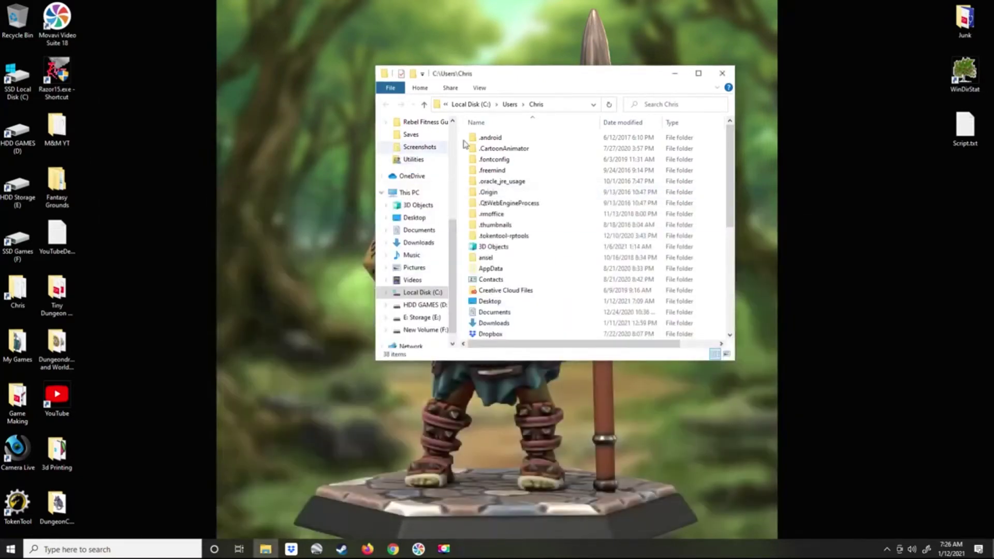
Step: Navigate AppData > Roaming > Wonderdraft > assets > myassets > sprites > symbols and select sample_symbols
click(492, 270)
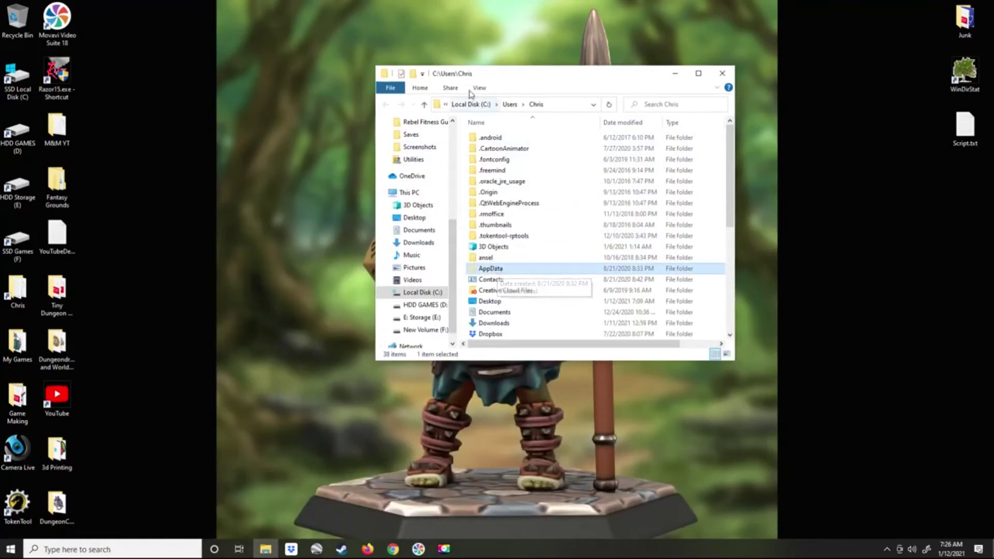
double_click(490, 269)
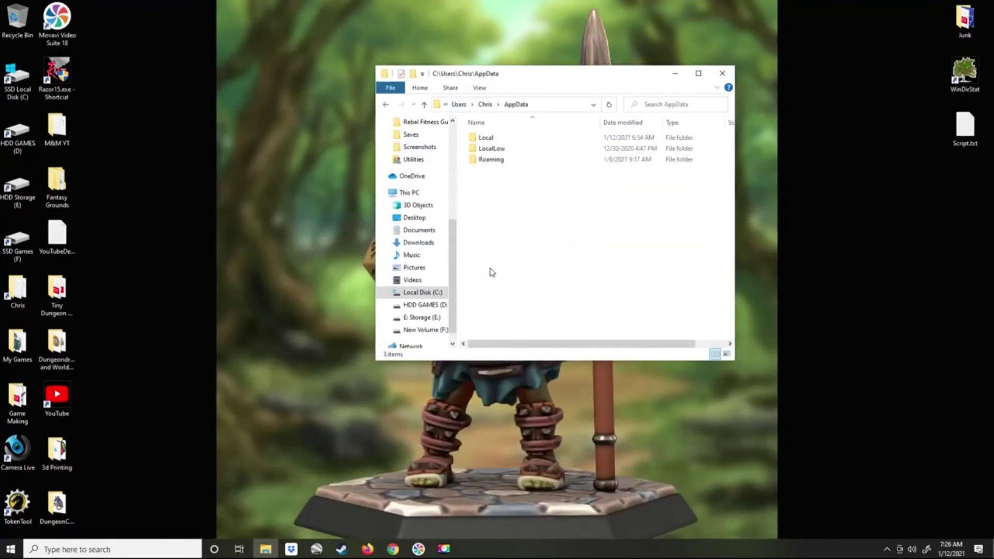
click(494, 161)
double_click(494, 161)
scroll(508, 252, down, 12)
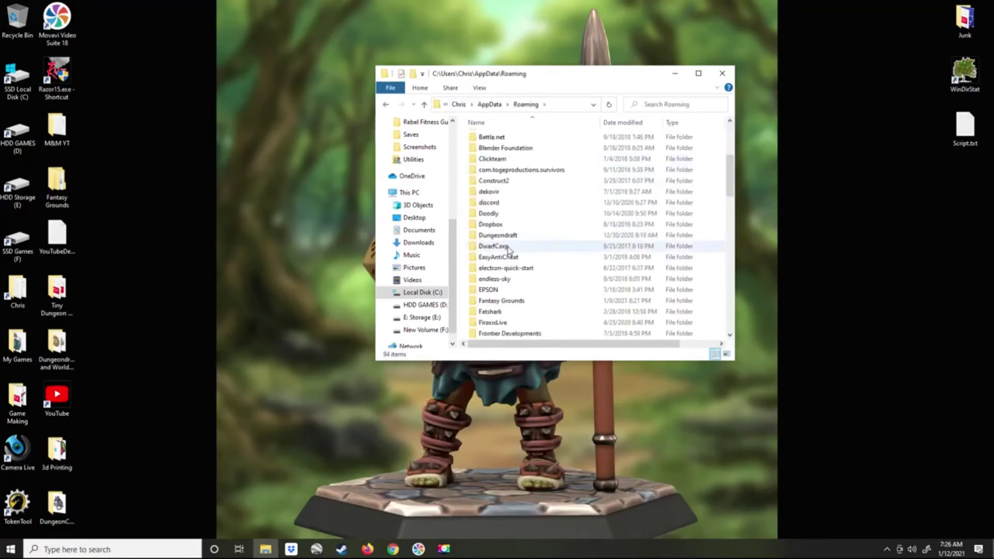
scroll(527, 317, down, 6)
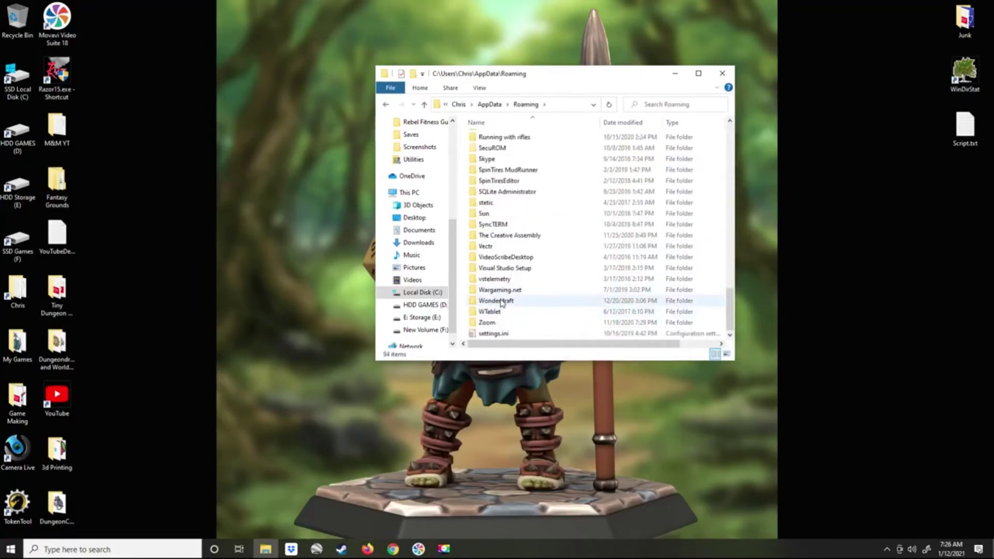
double_click(501, 303)
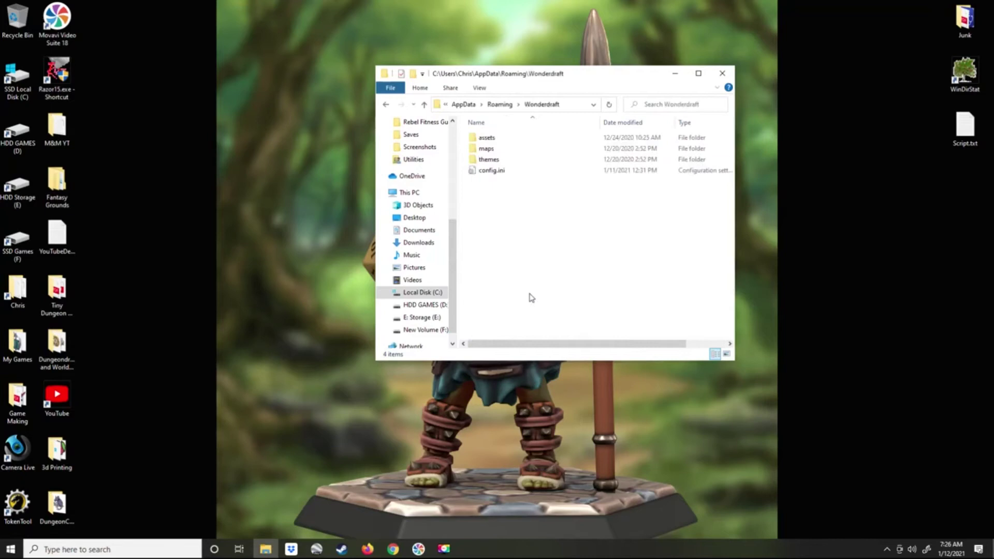
double_click(491, 141)
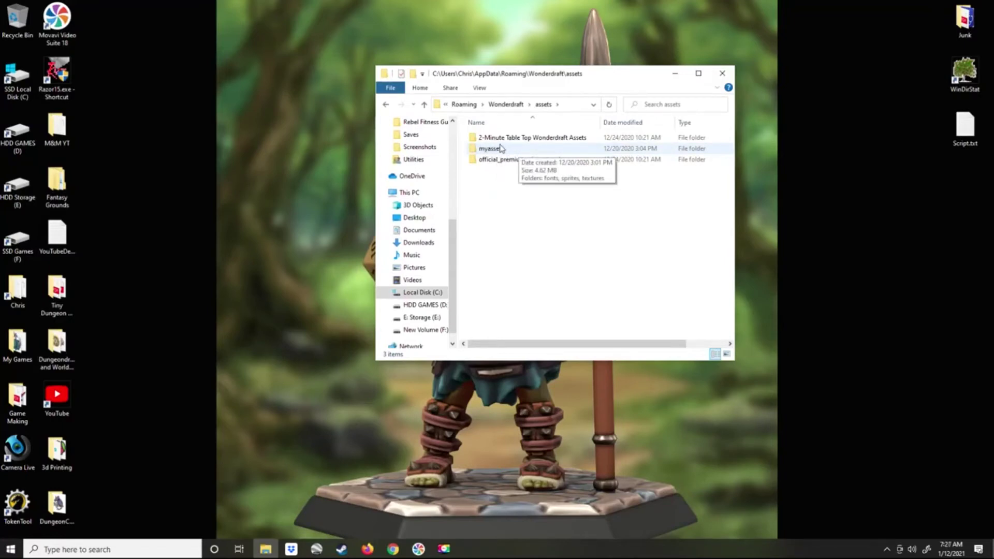
double_click(490, 149)
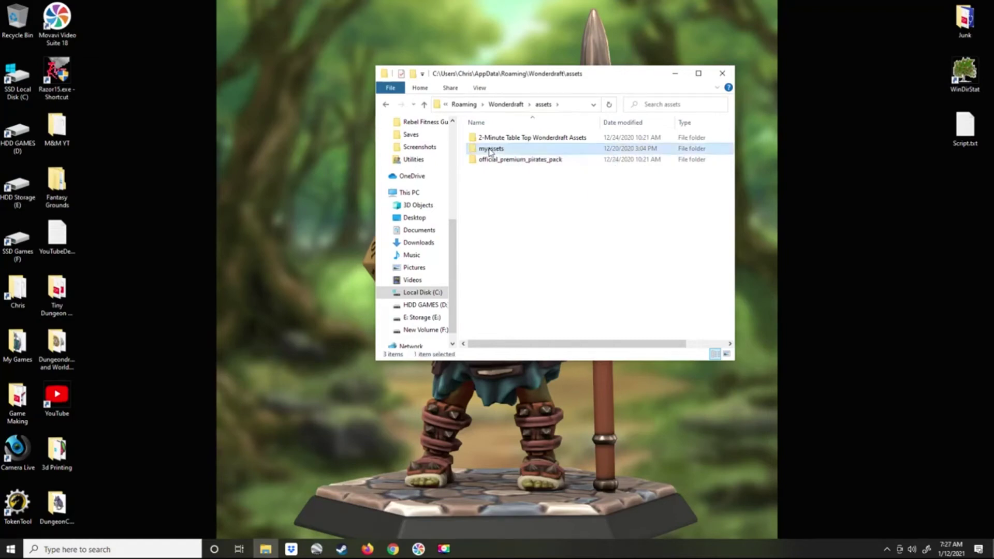
double_click(489, 150)
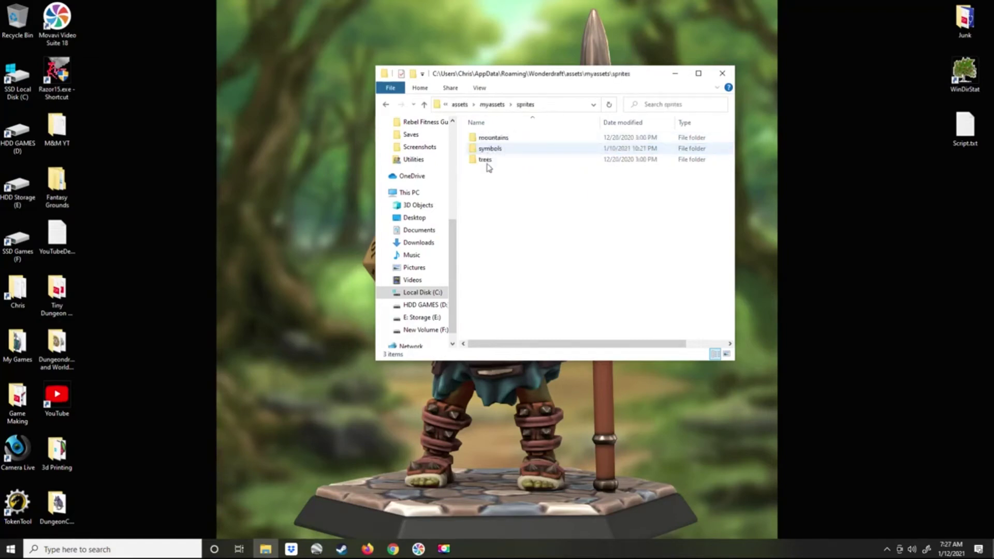
double_click(487, 150)
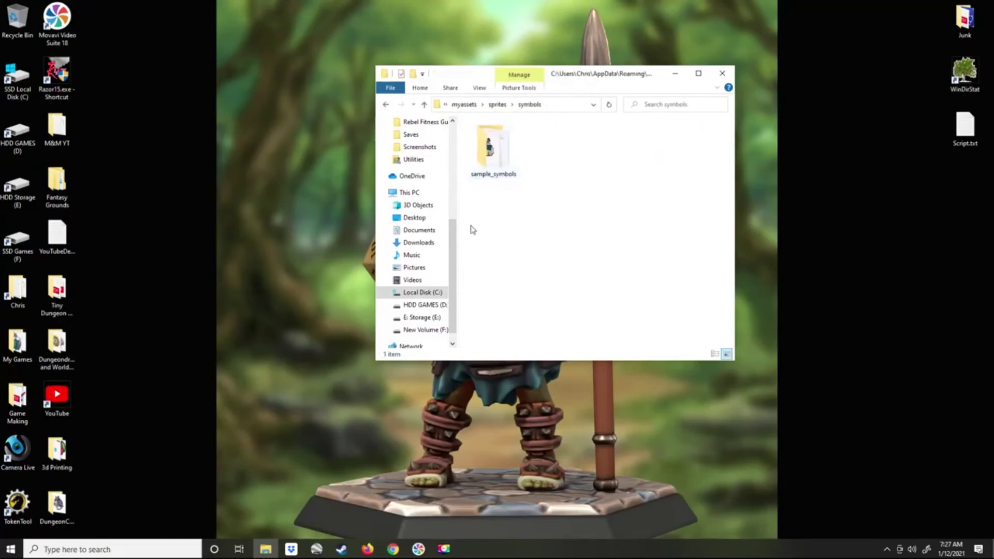
click(491, 153)
Step: Replace village.png in sample_symbols with the new one from Dungeondraft and Worlddraft, then close both windows
double_click(490, 153)
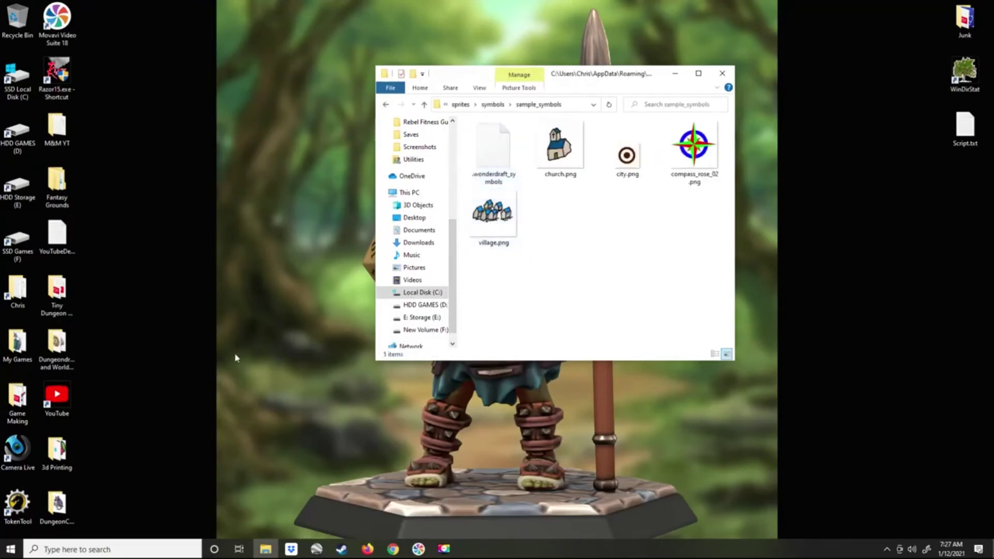
double_click(57, 344)
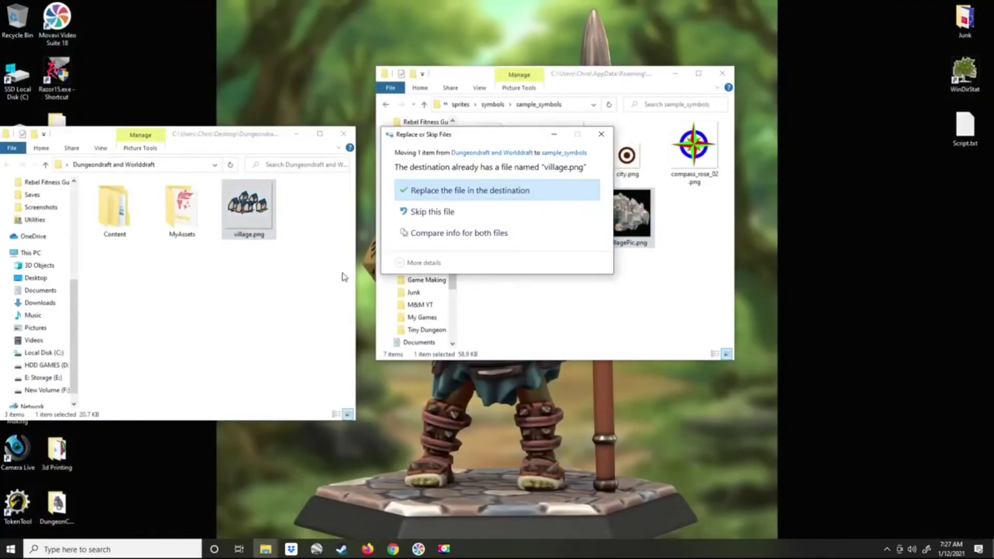
click(459, 193)
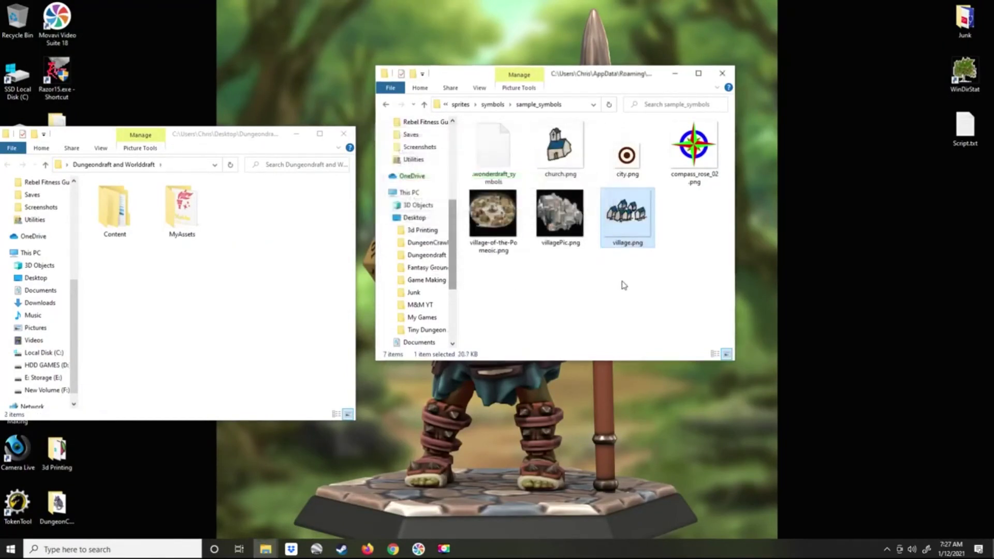
click(343, 134)
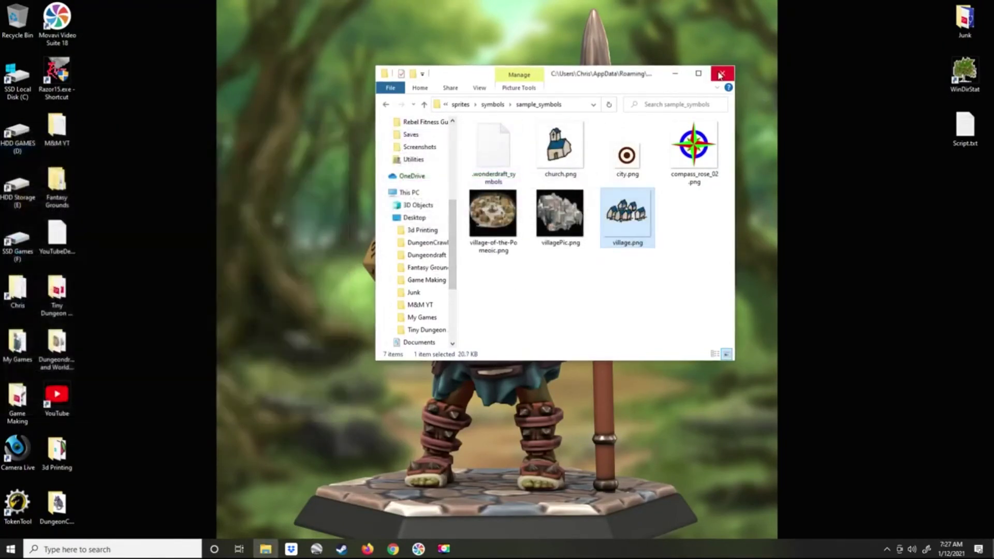
click(722, 75)
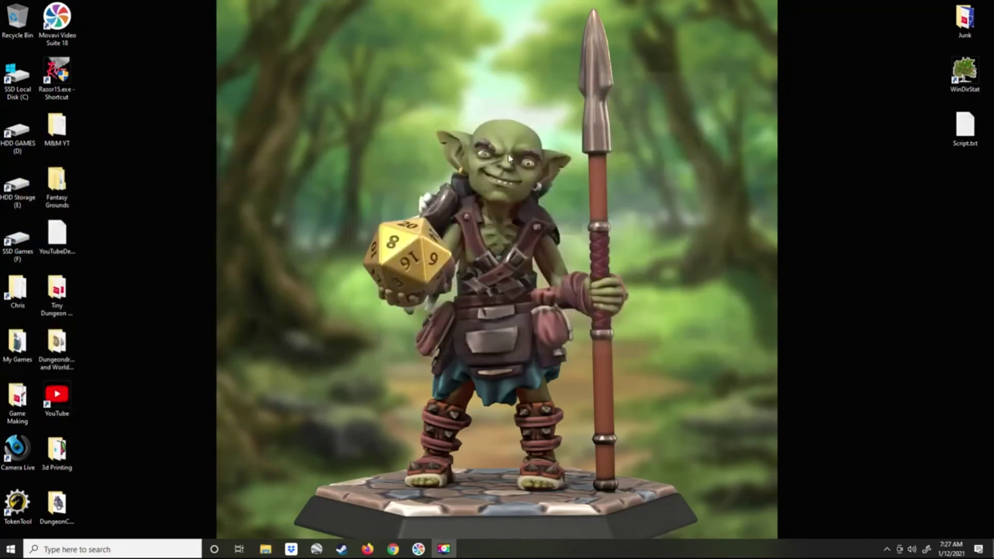
Step: Launch Wonderdraft and create a new 1920 × 1080 Adventure map
click(11, 550)
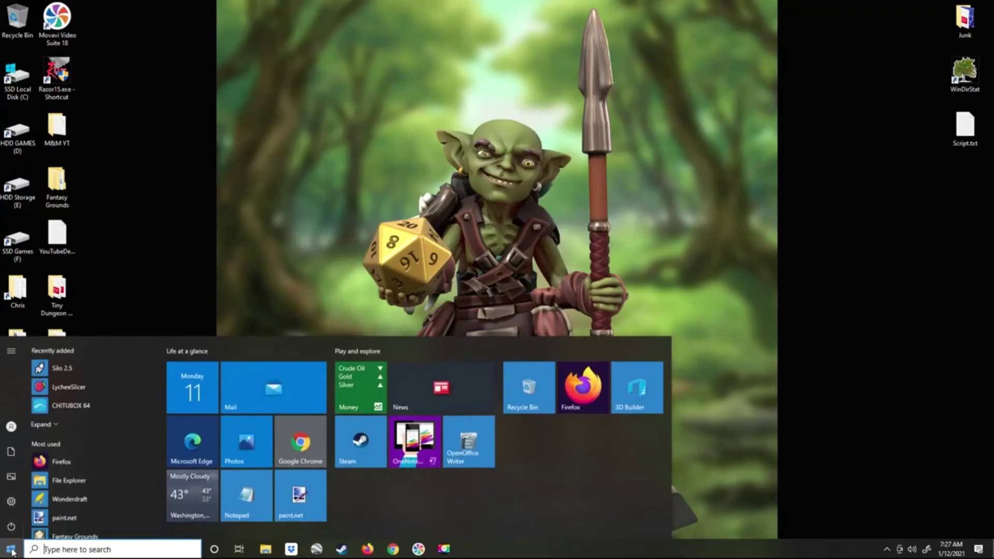
click(59, 501)
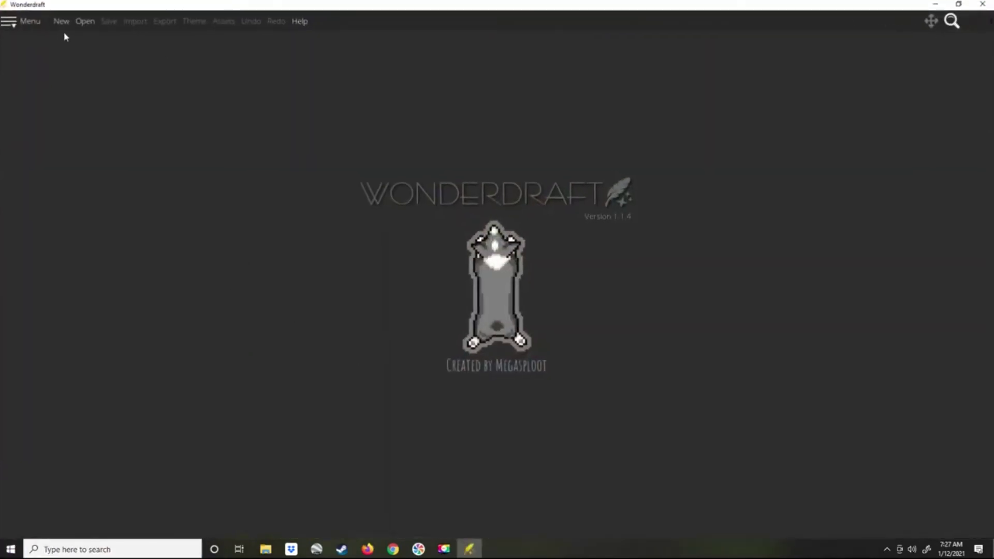
click(58, 23)
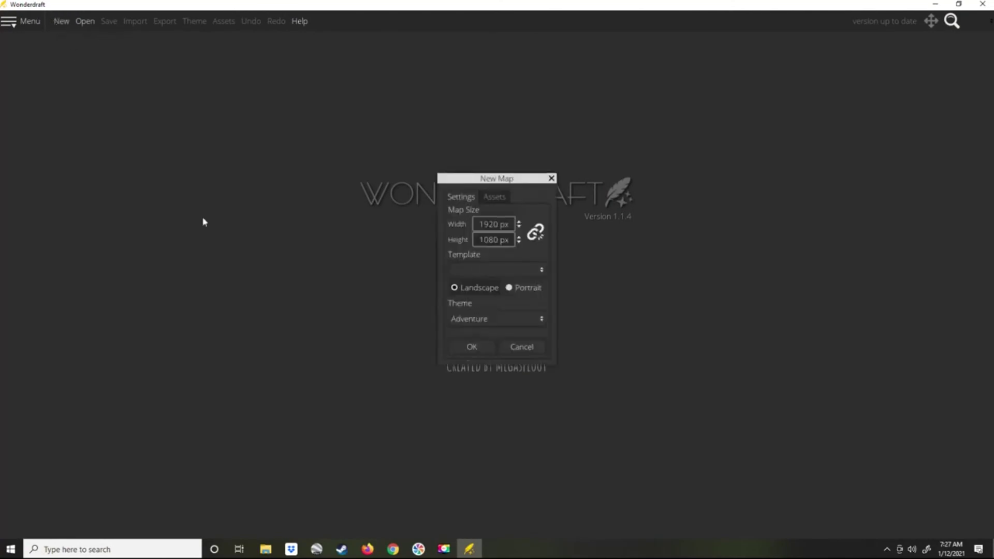
click(464, 346)
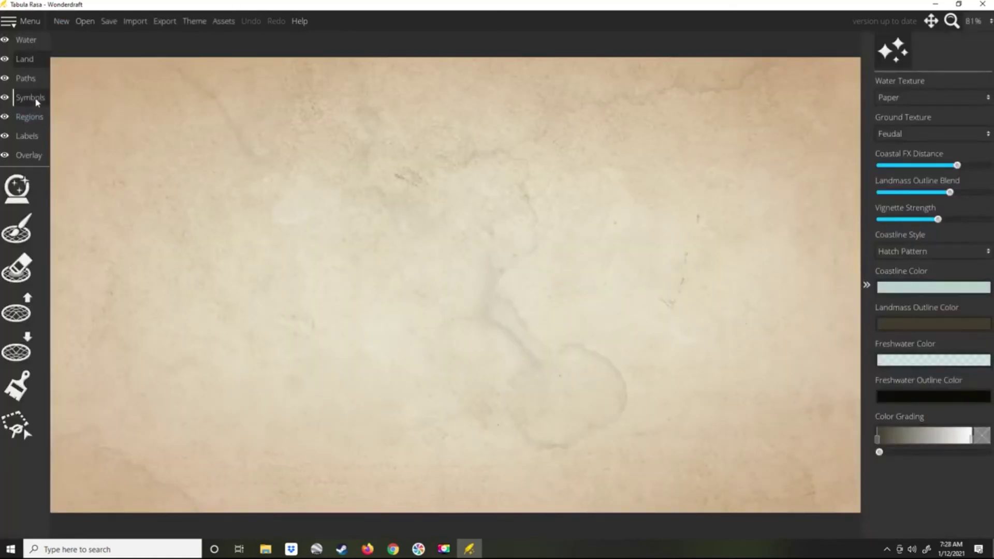
Step: Paint olive trees in rings across the map on the Symbols layer
click(37, 102)
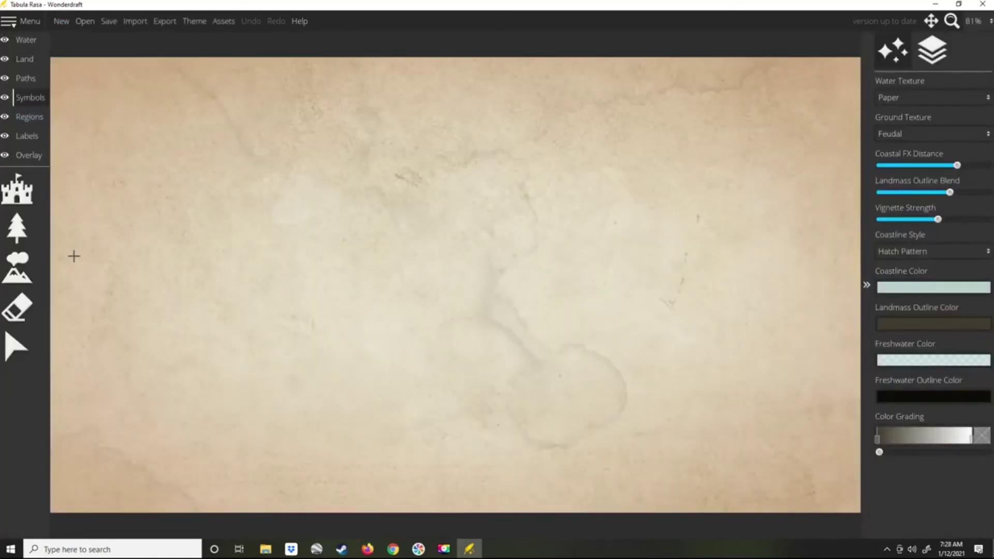
click(23, 232)
click(890, 318)
mouse_move(347, 190)
mouse_down()
mouse_move(227, 269)
mouse_move(472, 393)
mouse_move(386, 175)
mouse_move(456, 246)
mouse_move(387, 360)
mouse_move(392, 318)
mouse_move(323, 356)
mouse_up()
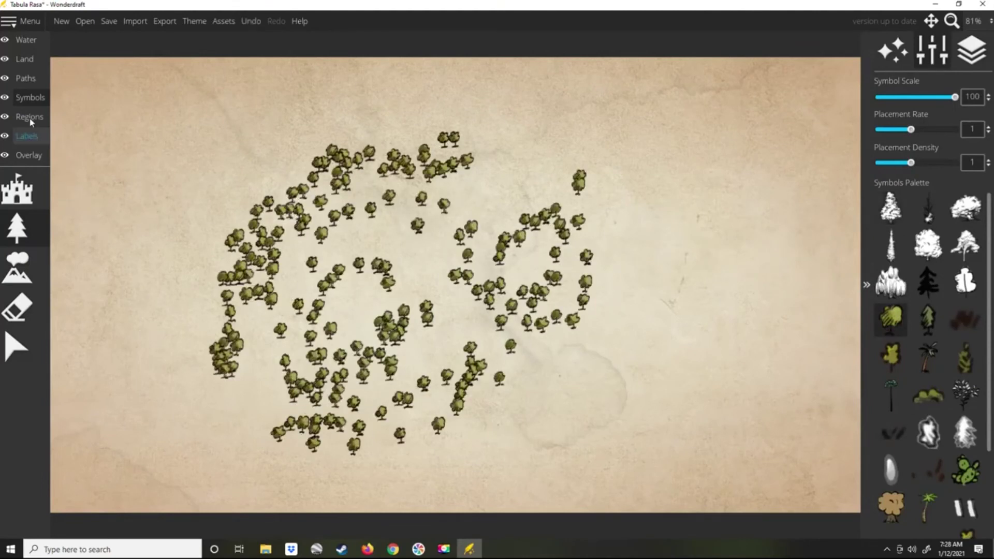
Step: Draw a dotted path from lower left to upper right on the Paths layer
click(25, 80)
click(21, 193)
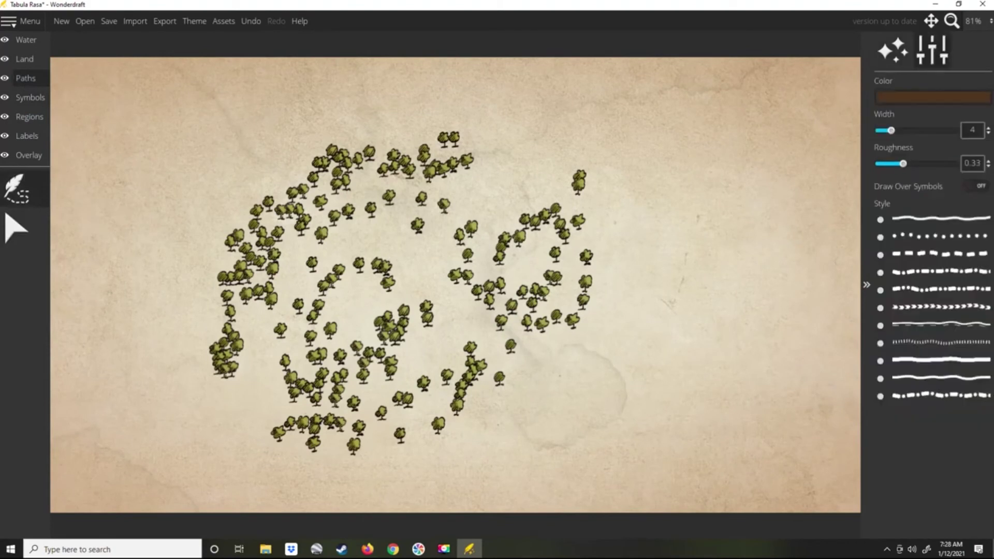
click(886, 237)
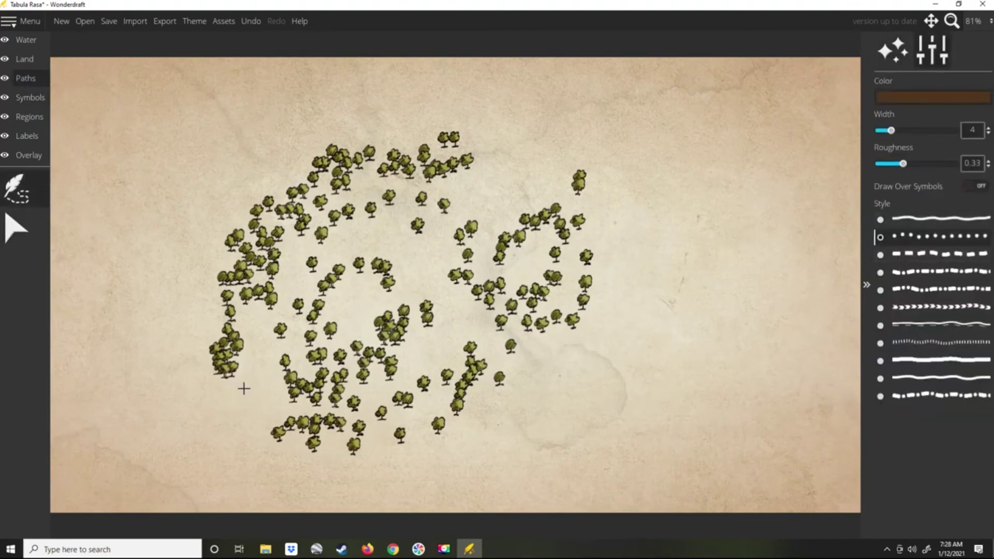
mouse_move(252, 362)
mouse_down()
mouse_move(291, 274)
mouse_move(437, 254)
mouse_move(564, 149)
mouse_up()
click(30, 97)
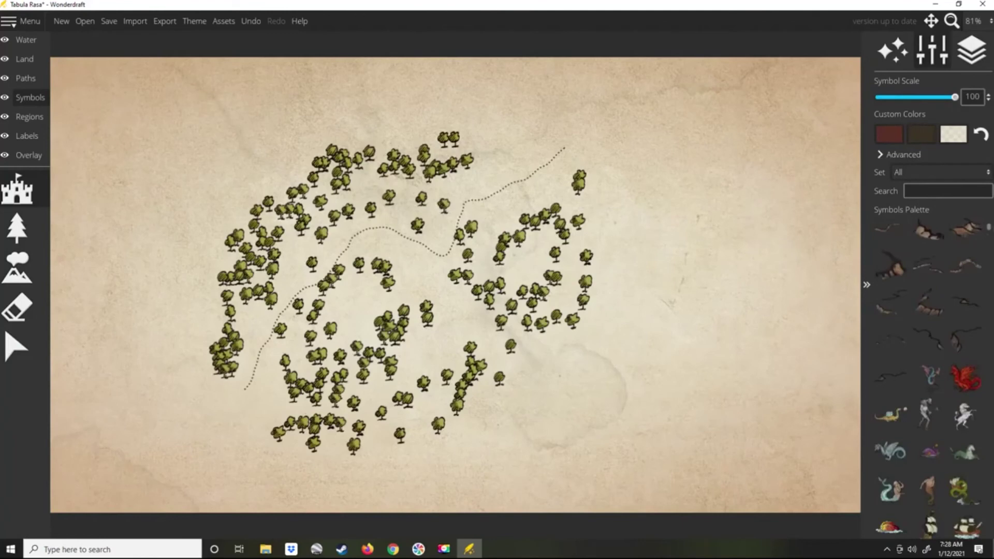
Step: Place the custom blue village beside the path's upper stretch
drag(989, 231, 992, 411)
scroll(941, 340, down, 5)
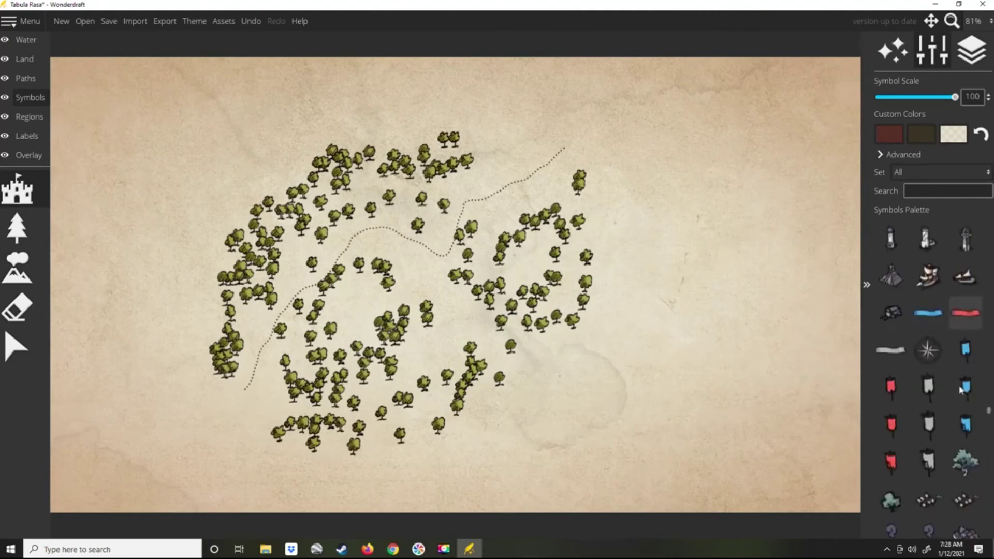
click(939, 339)
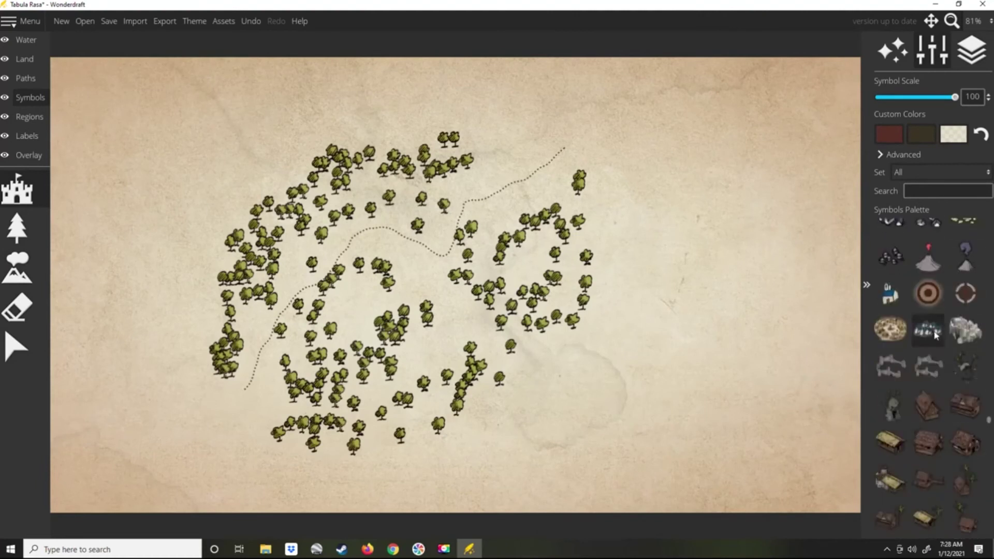
scroll(425, 262, down, 6)
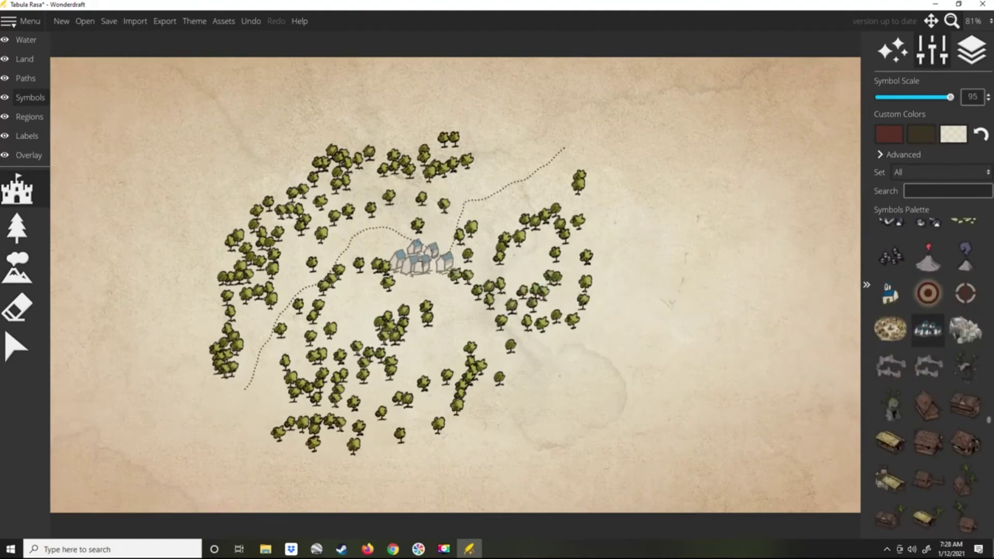
click(475, 192)
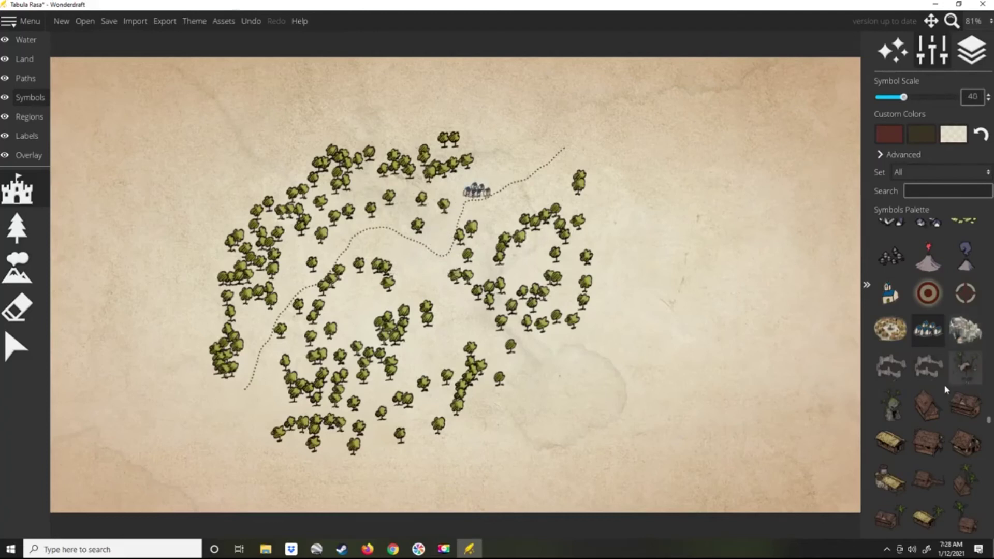
Step: Stamp the round settlement small on the forest's left and large above the path's end
click(890, 329)
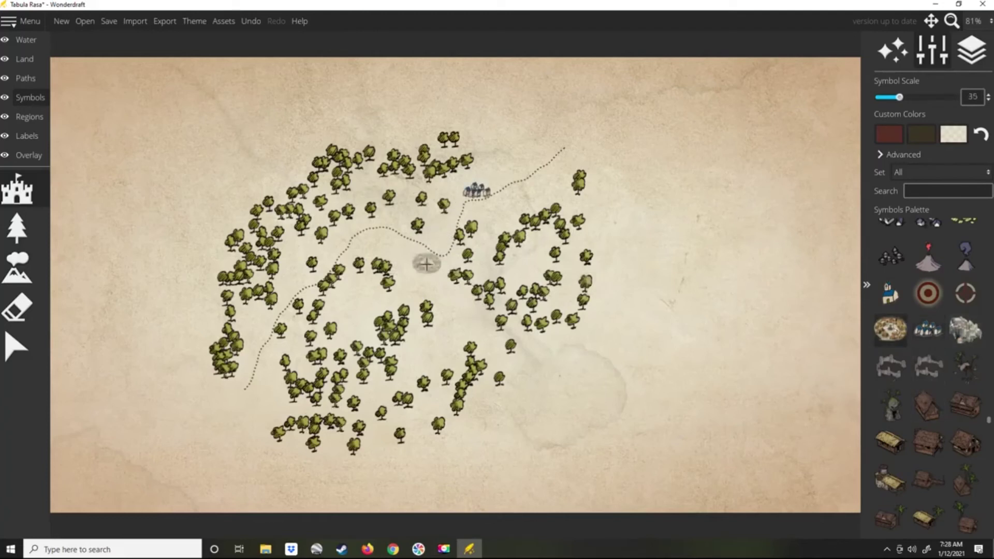
scroll(422, 264, up, 5)
scroll(422, 265, down, 1)
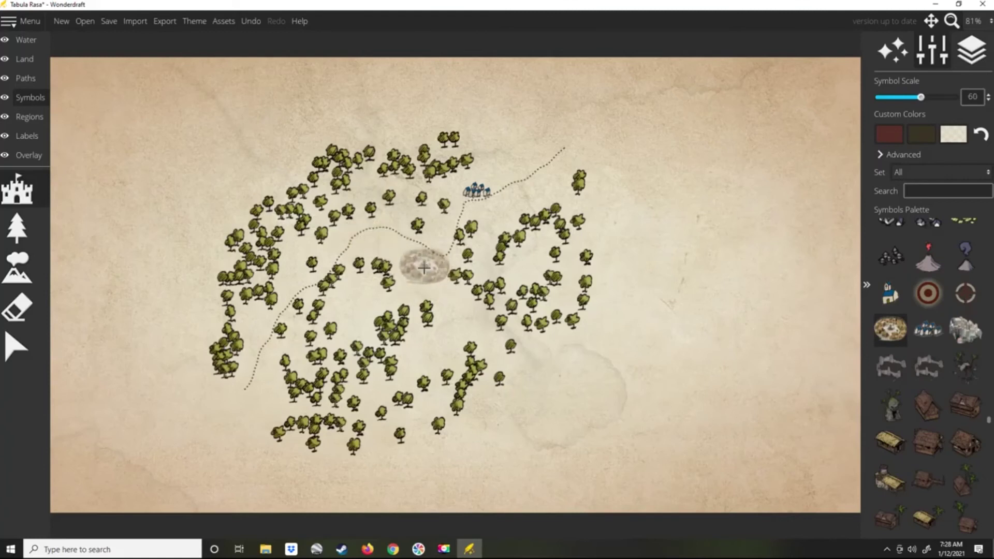
scroll(298, 284, down, 5)
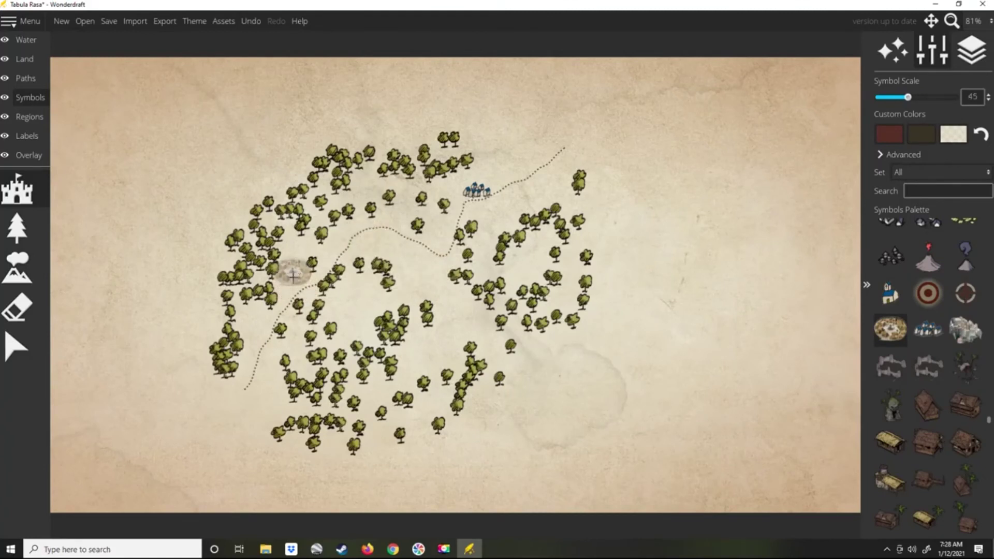
click(293, 277)
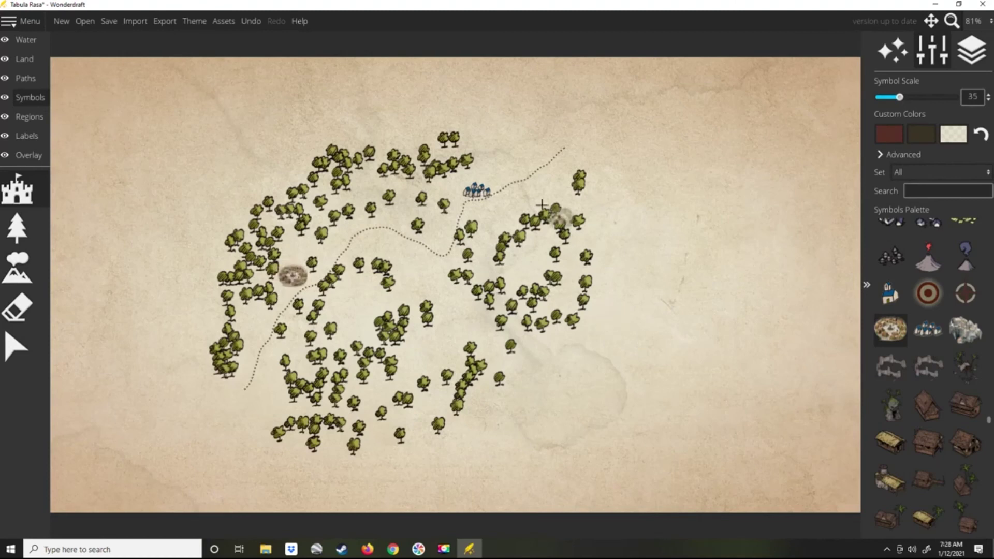
scroll(552, 119, up, 8)
click(552, 119)
Step: Place the grey village at the path's lower end
click(973, 322)
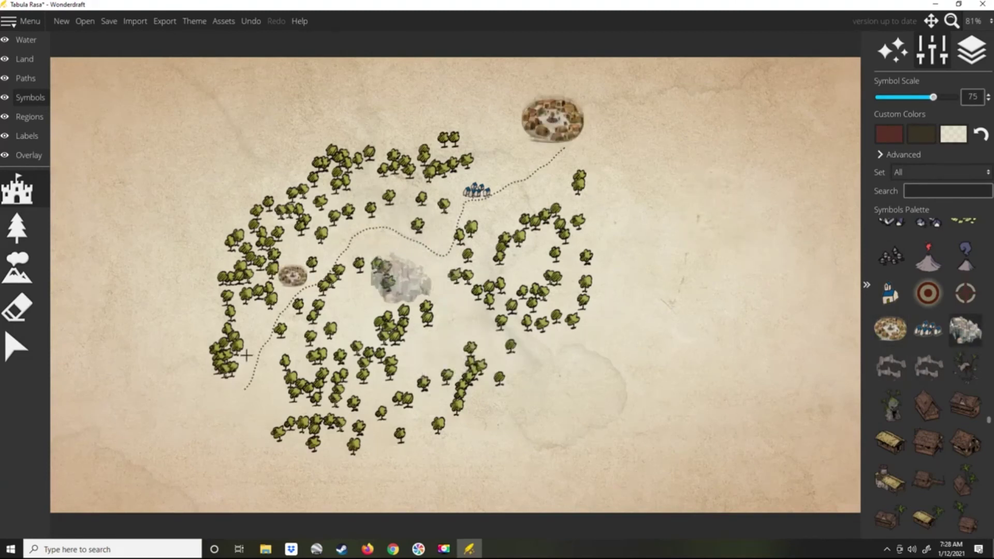
scroll(209, 388, down, 5)
scroll(207, 387, up, 2)
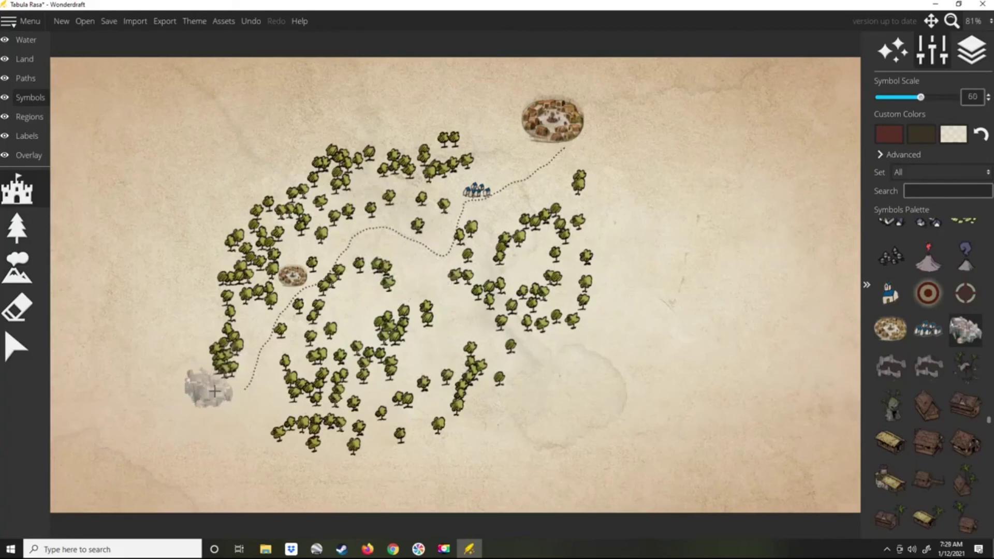
click(214, 387)
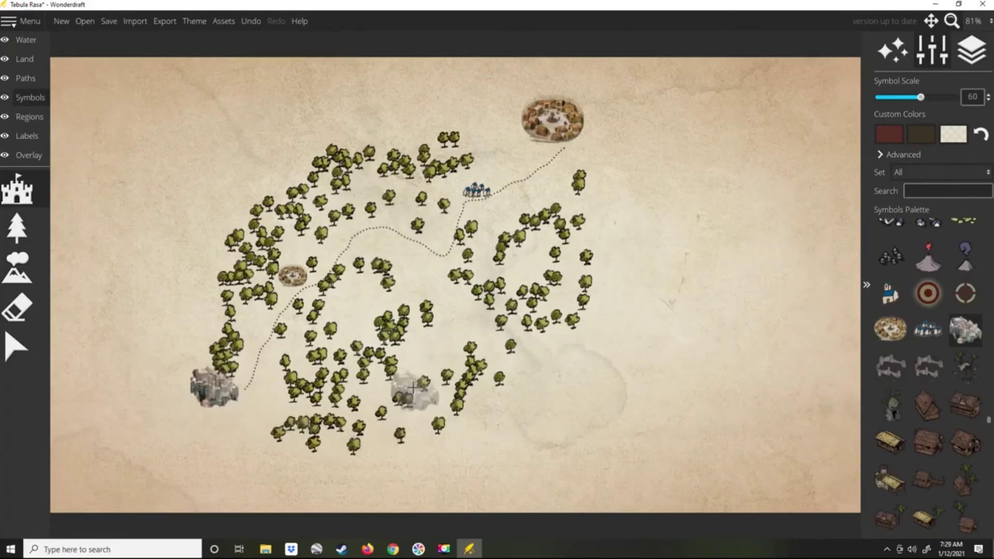
click(17, 345)
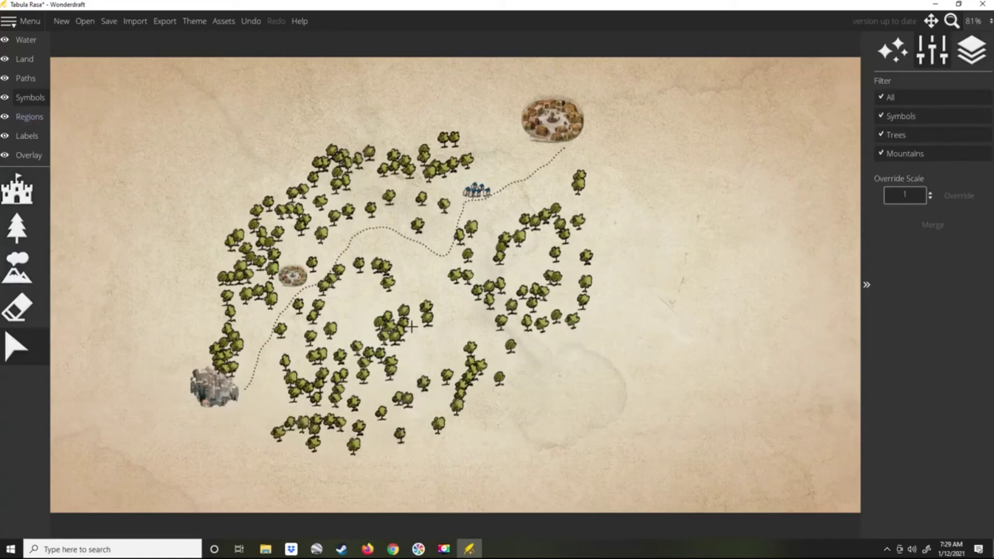
scroll(282, 406, down, 2)
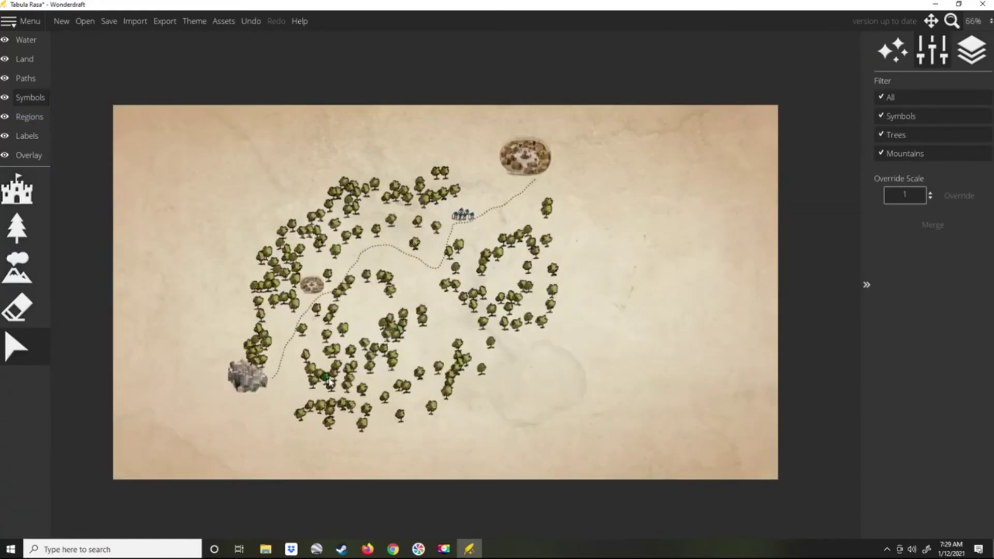
scroll(329, 381, up, 2)
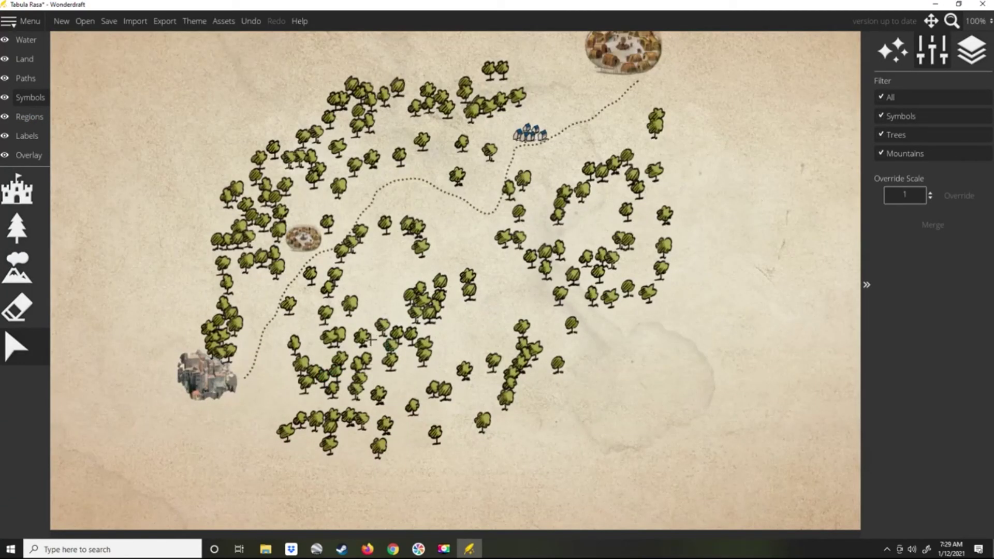